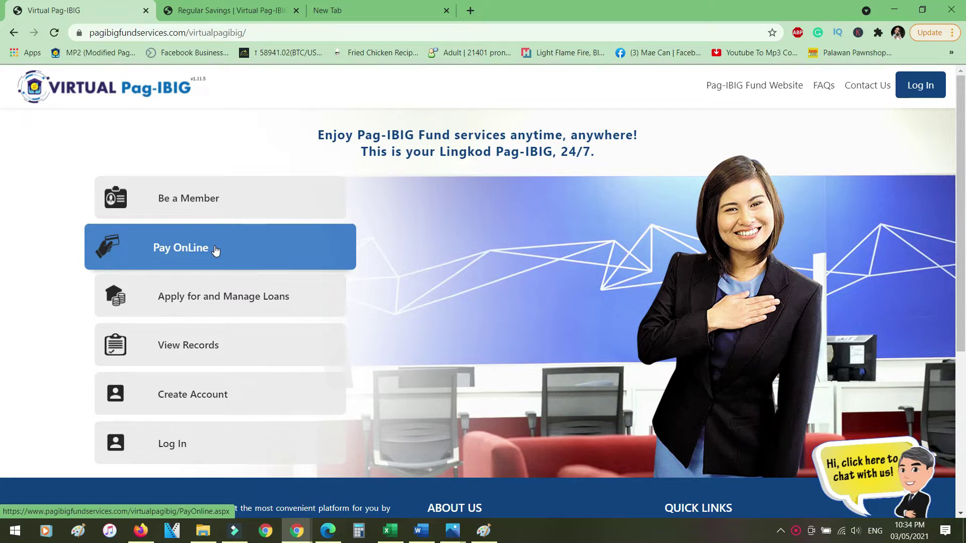
Open Pay Online and choose Regular Savings (Mandatory Contribution) as the program
click(215, 249)
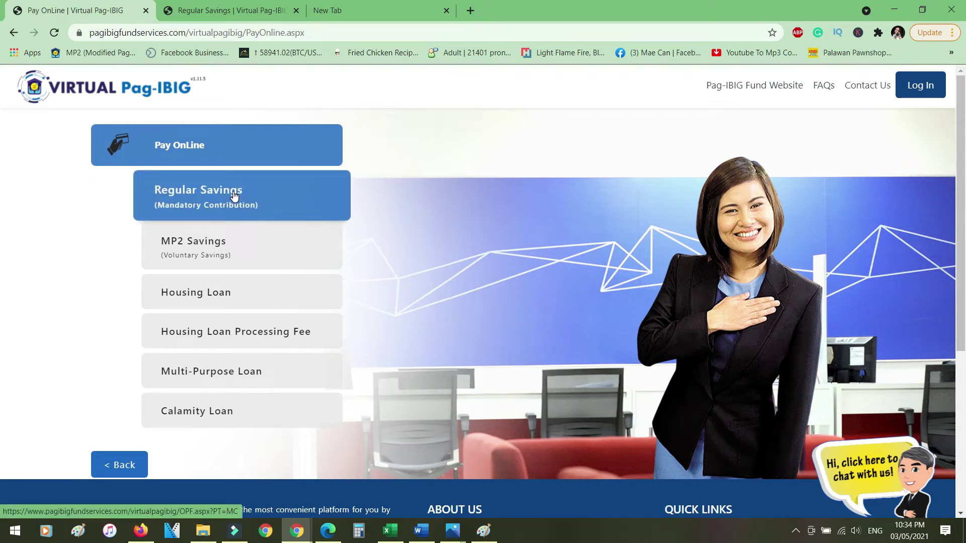
click(232, 193)
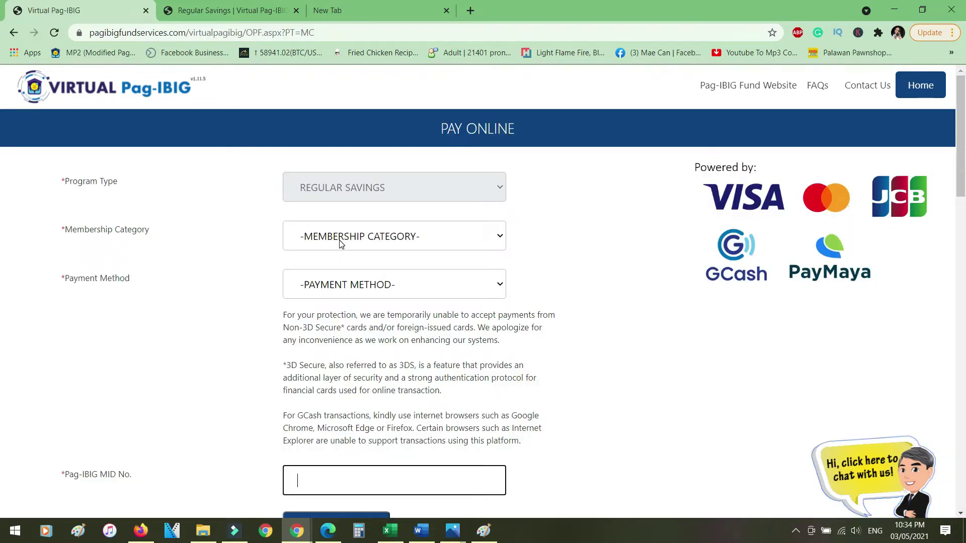
Set Membership Category to LOCAL and Payment Method to PayMaya or GCash
click(340, 243)
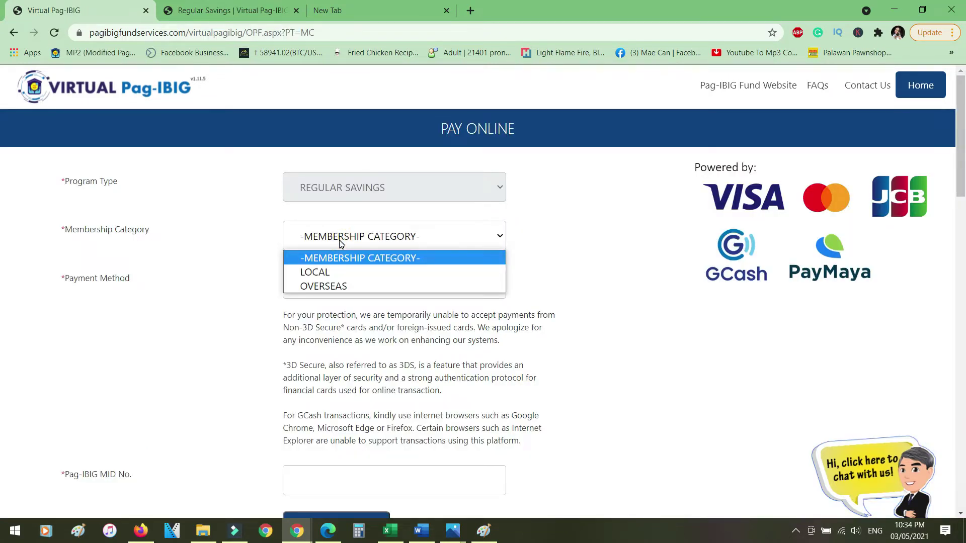
click(330, 274)
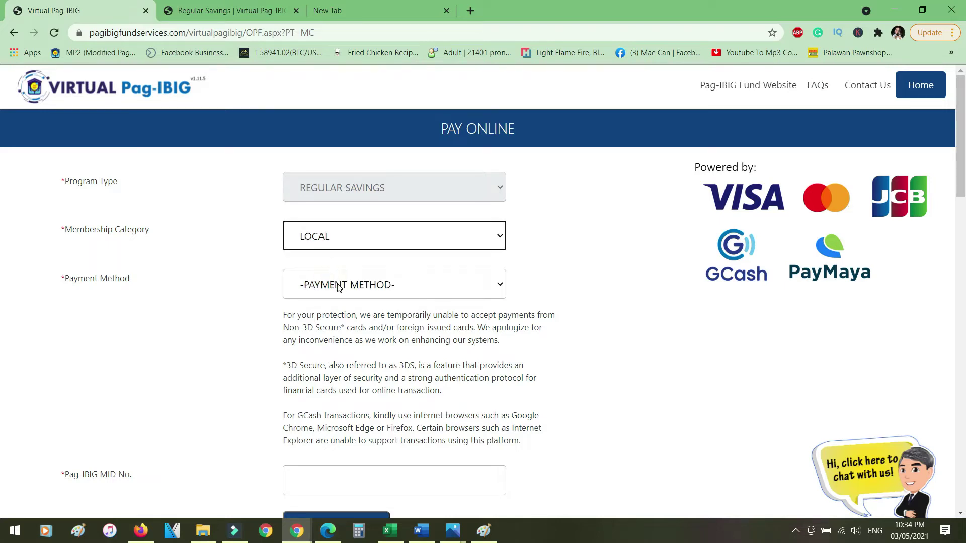
click(337, 285)
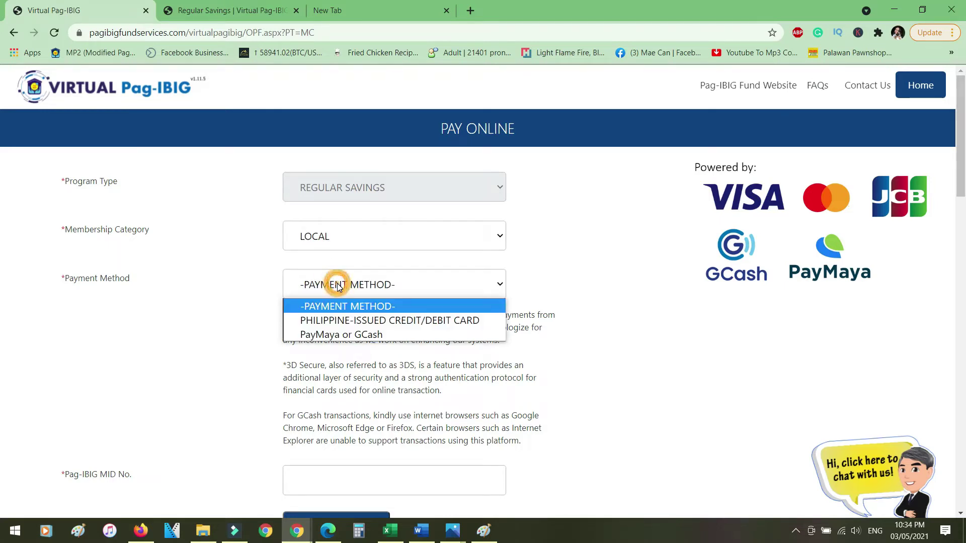
click(337, 334)
Select the MID No. field and switch to the member's Regular Savings summary tab
scroll(443, 335, down, 3)
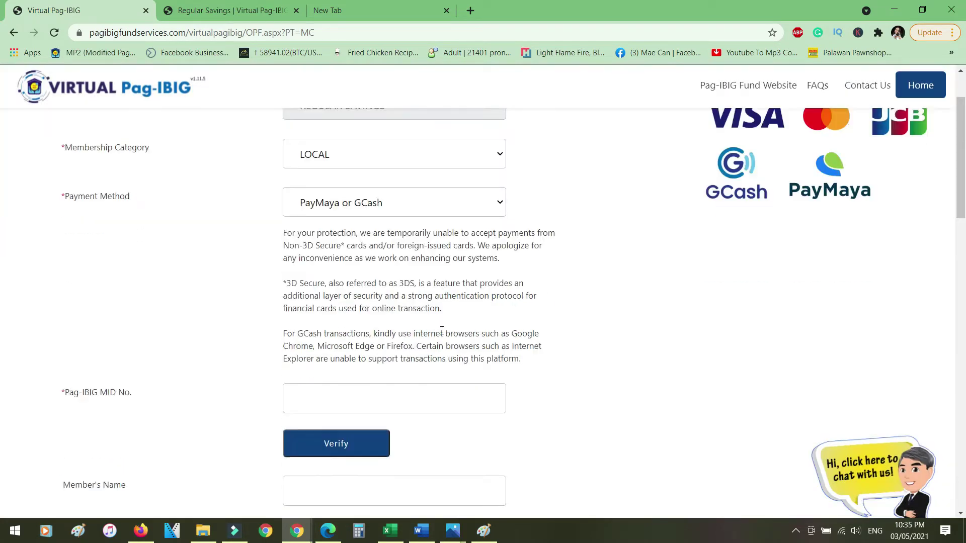
scroll(442, 335, down, 2)
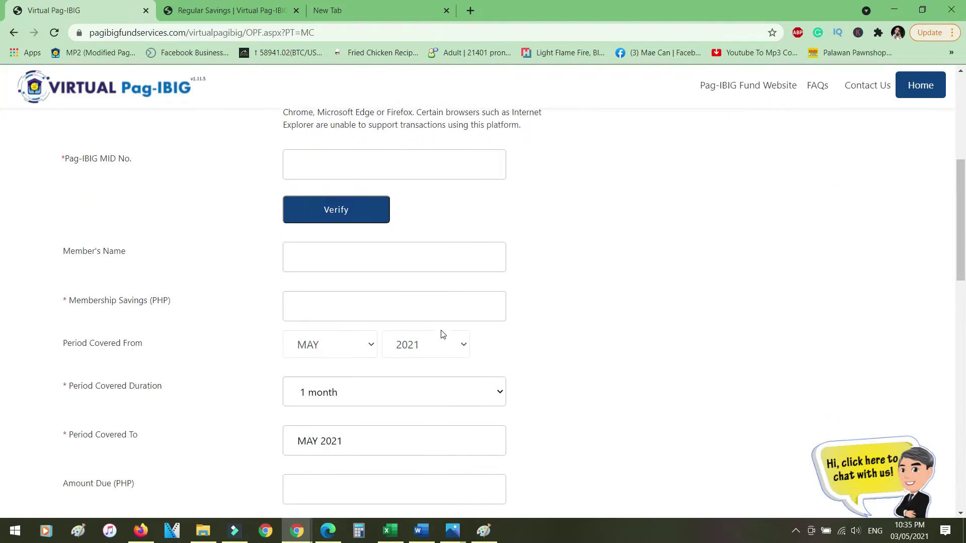
click(341, 155)
click(232, 10)
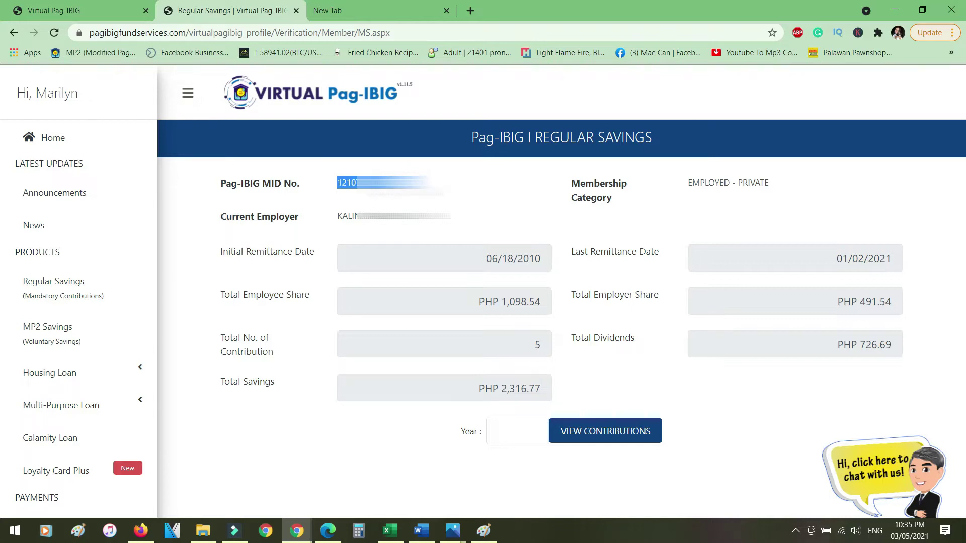
Paste the member's MID number into the form and verify it to fetch their name
click(123, 8)
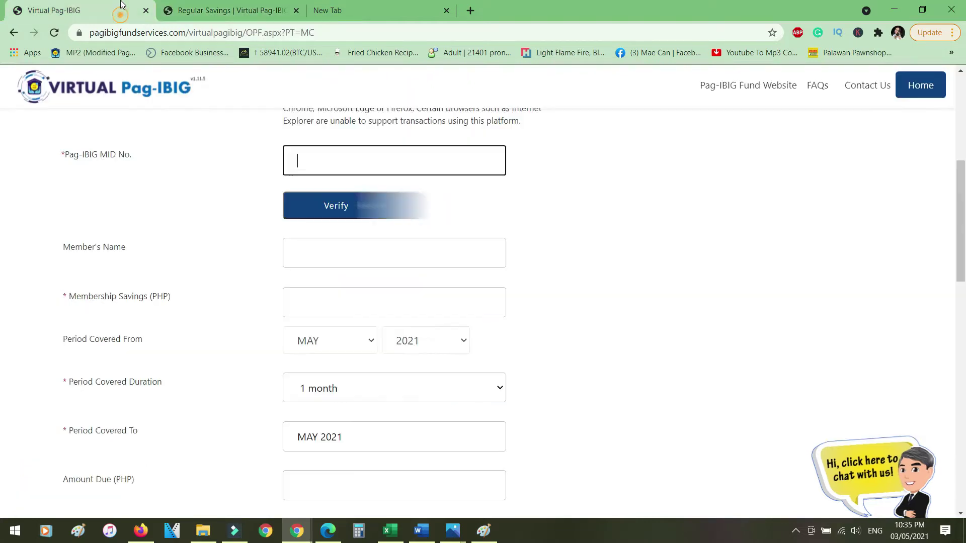
key(ctrl+v)
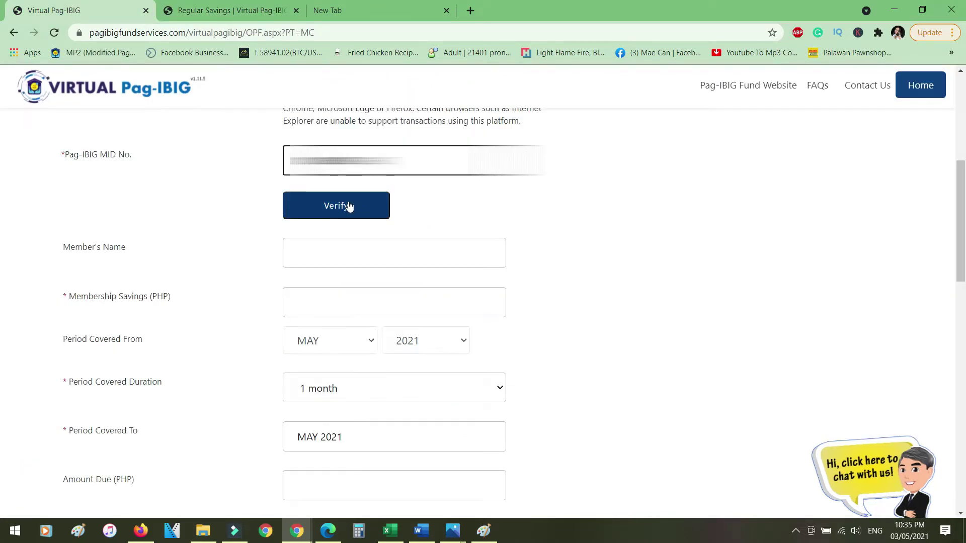
click(349, 207)
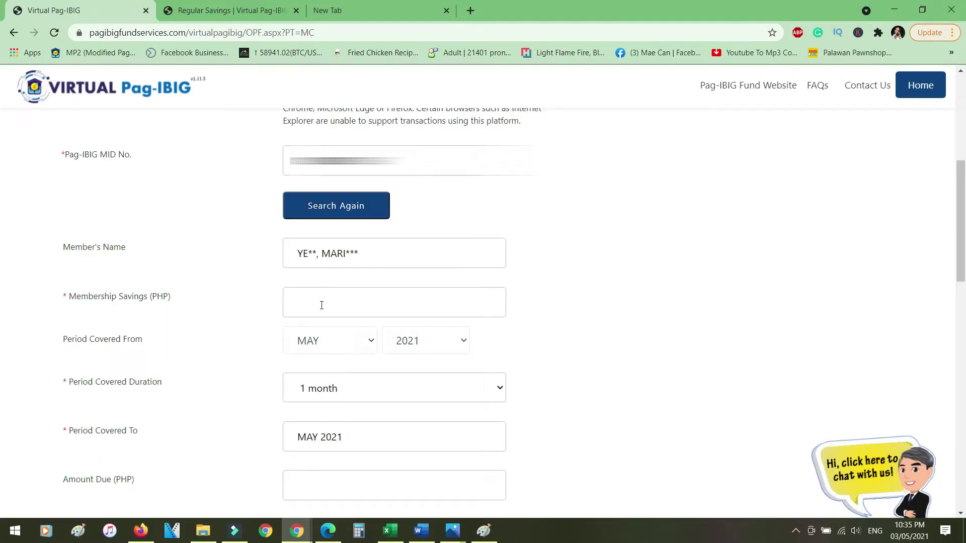
click(326, 305)
Check the 151.75 employee share for 04/2021 in the contributions table, then return to the form
key(ctrl+Tab)
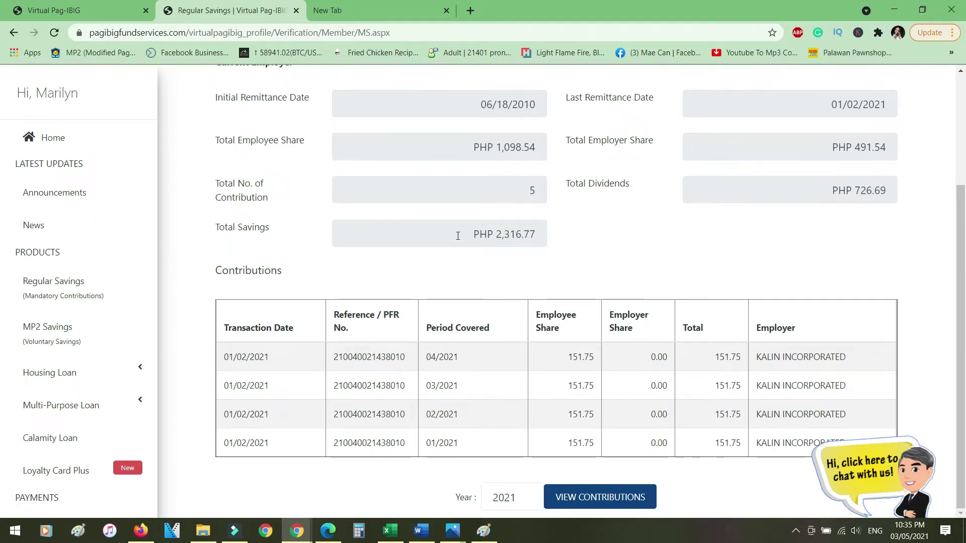
double_click(584, 356)
click(589, 357)
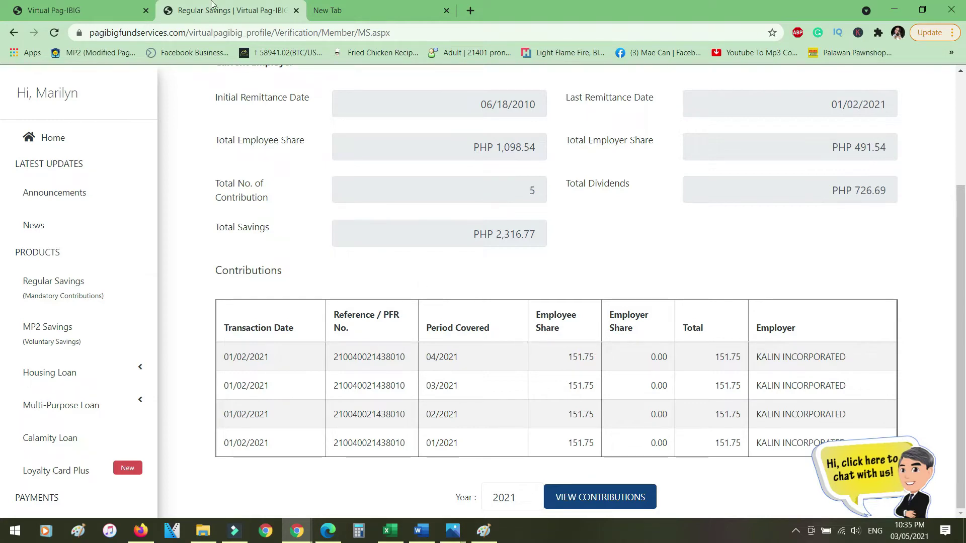
click(87, 5)
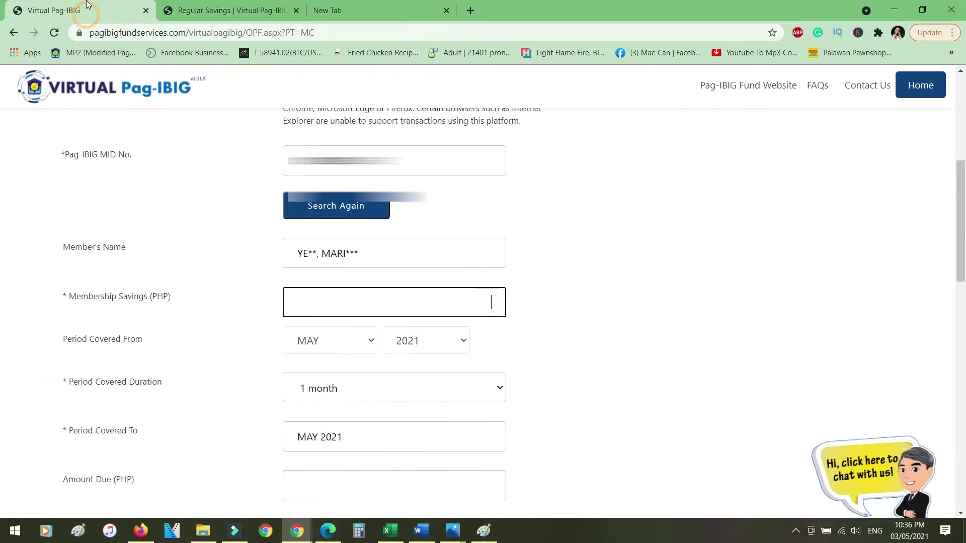
Replace the 800 membership savings entry with 200.00 monthly, giving 800.00 due over 4 months
text(800)
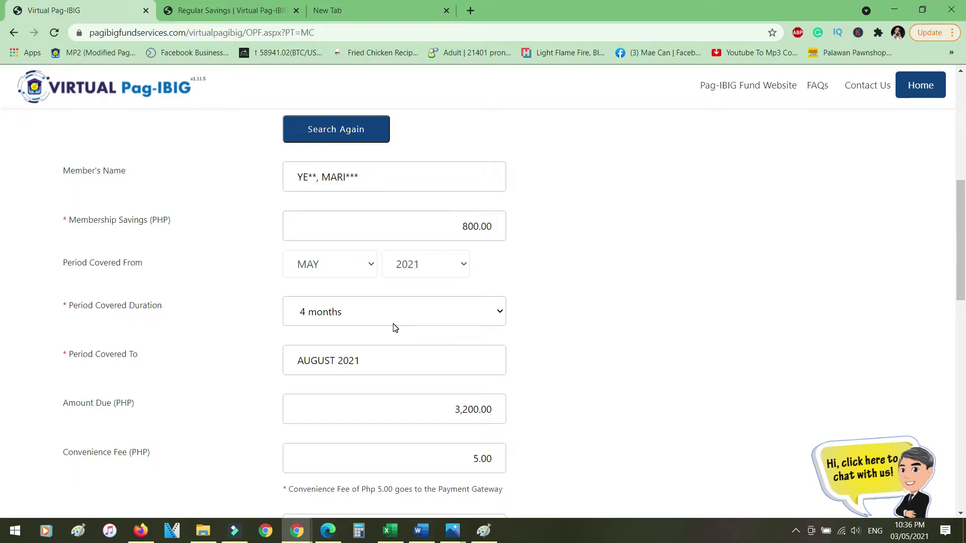
drag(455, 224, 491, 227)
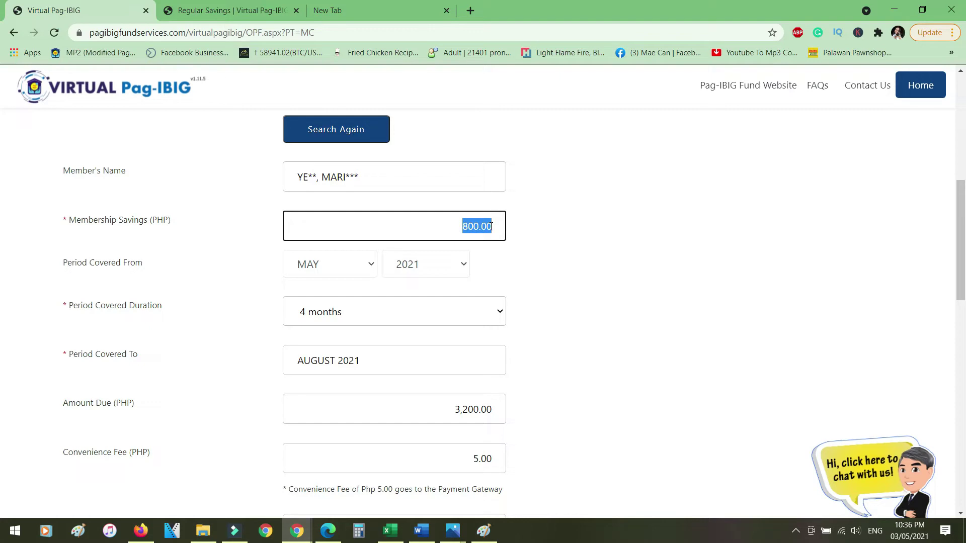
key(BackSpace)
text(200)
key(Tab)
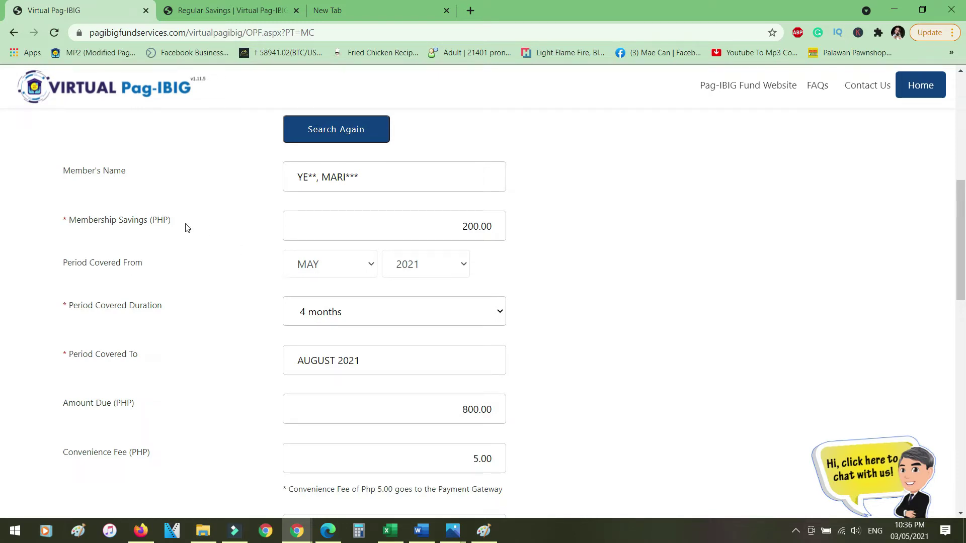
drag(454, 225, 517, 230)
click(516, 230)
click(465, 406)
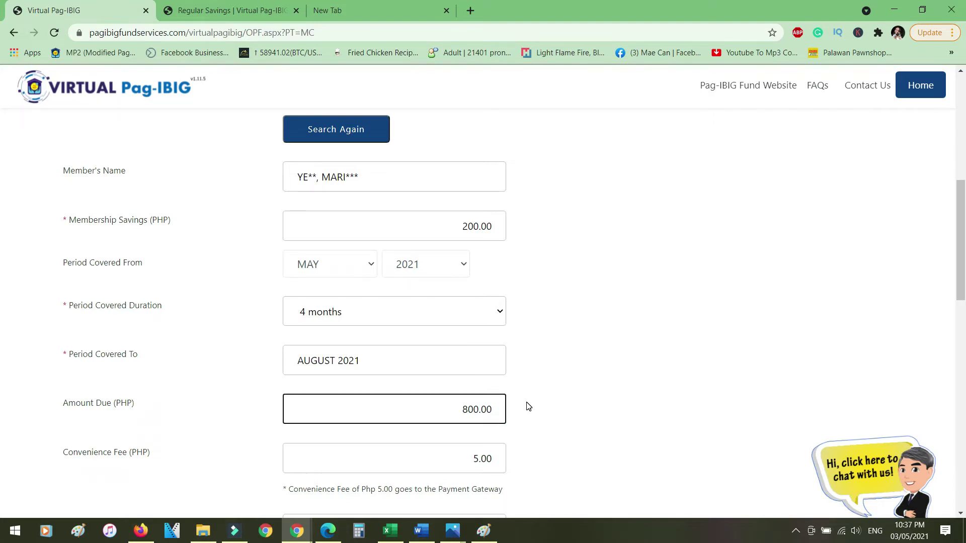
Turn on SMS confirmation and enter the member's mobile number with its prefix
scroll(467, 305, down, 3)
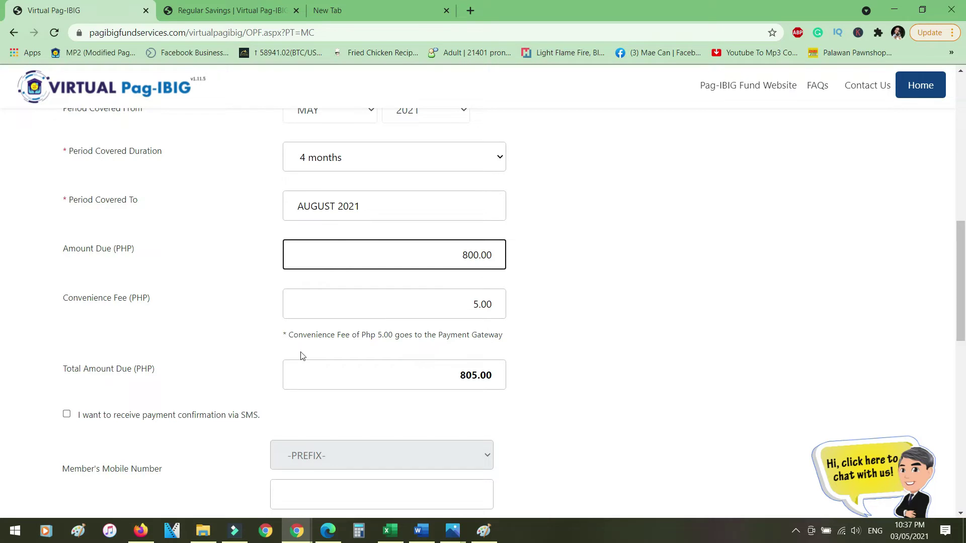
scroll(110, 416, down, 2)
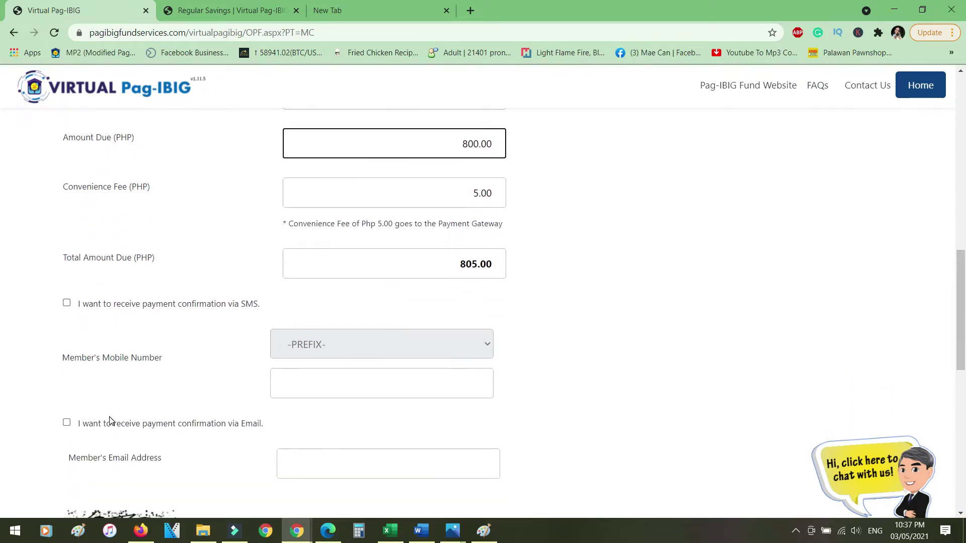
click(67, 304)
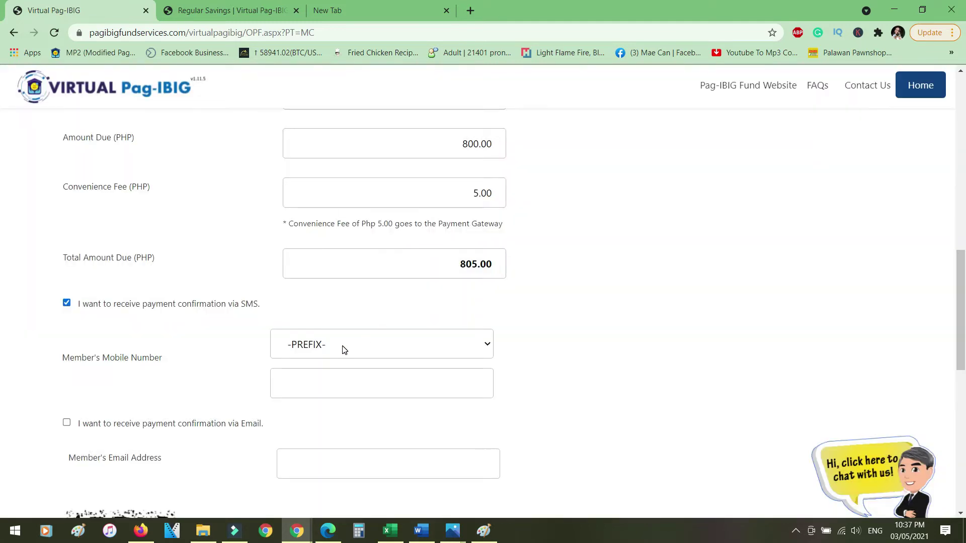
click(344, 350)
scroll(362, 270, down, 5)
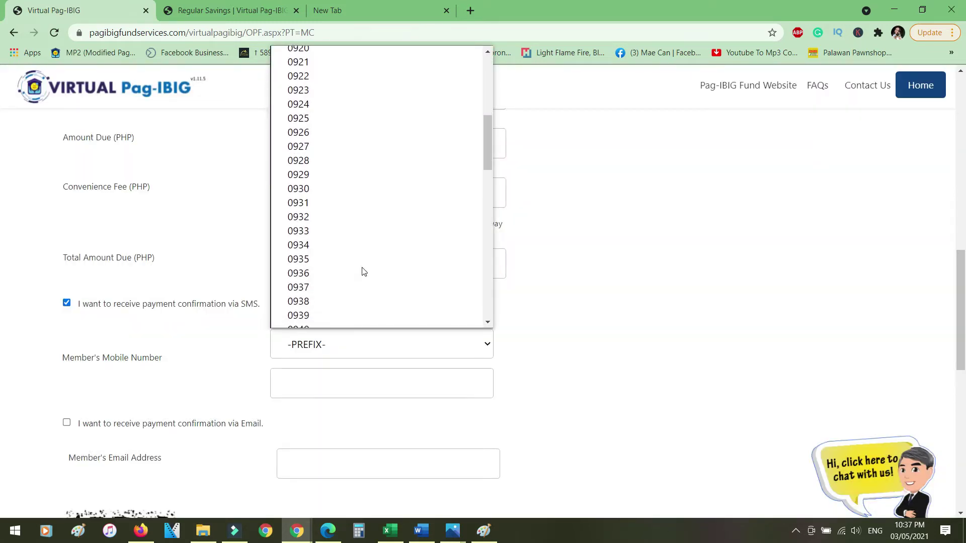
scroll(363, 272, down, 5)
click(322, 393)
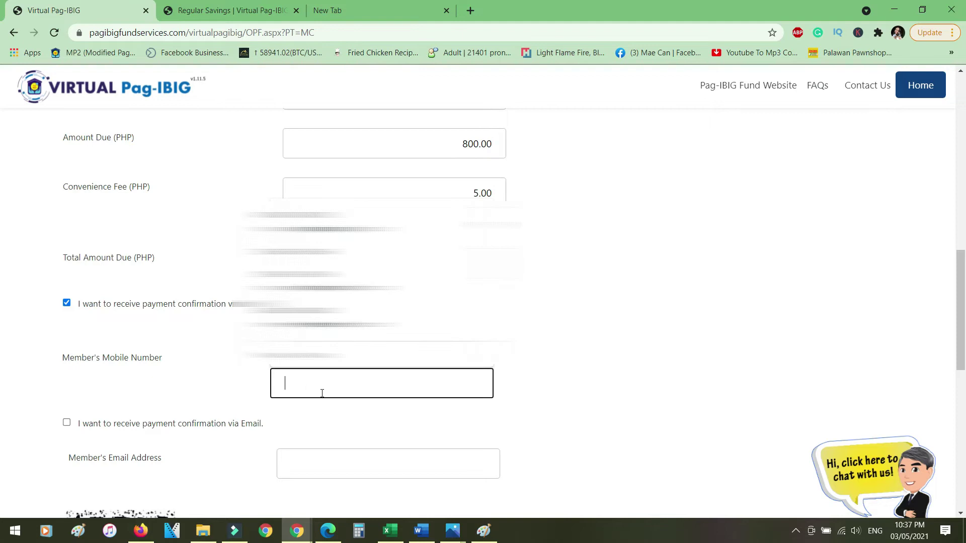
text(5943120)
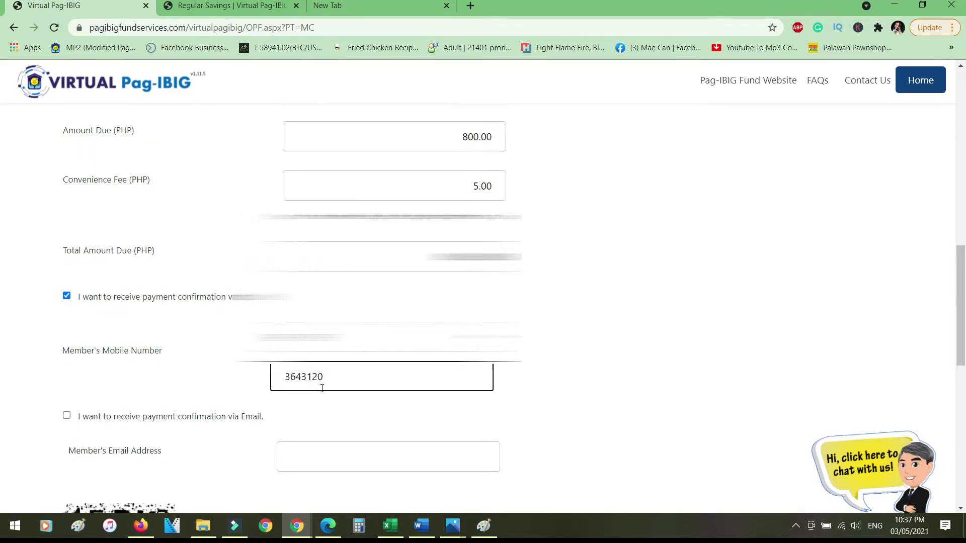
Turn on email confirmation and fill in the member's email address from the autofill suggestion
scroll(151, 382, down, 1)
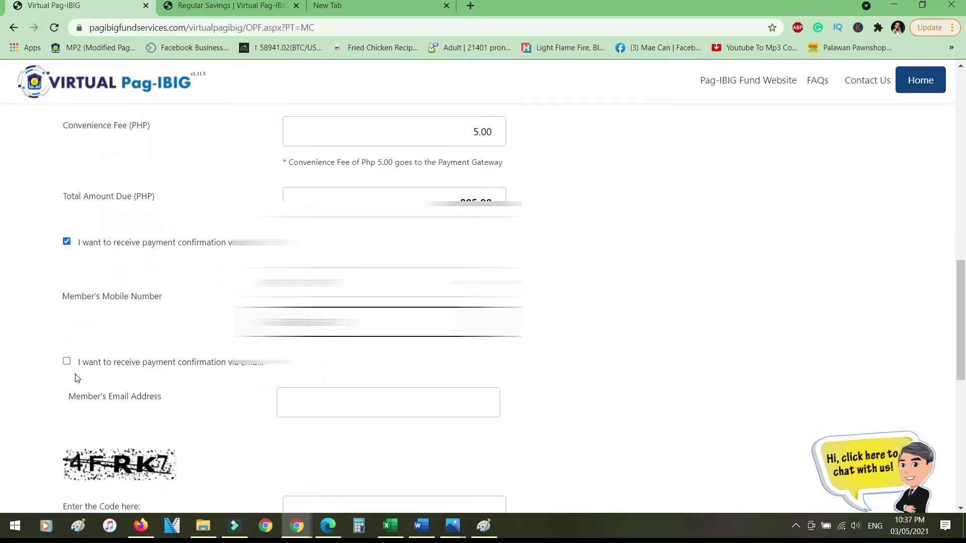
click(65, 362)
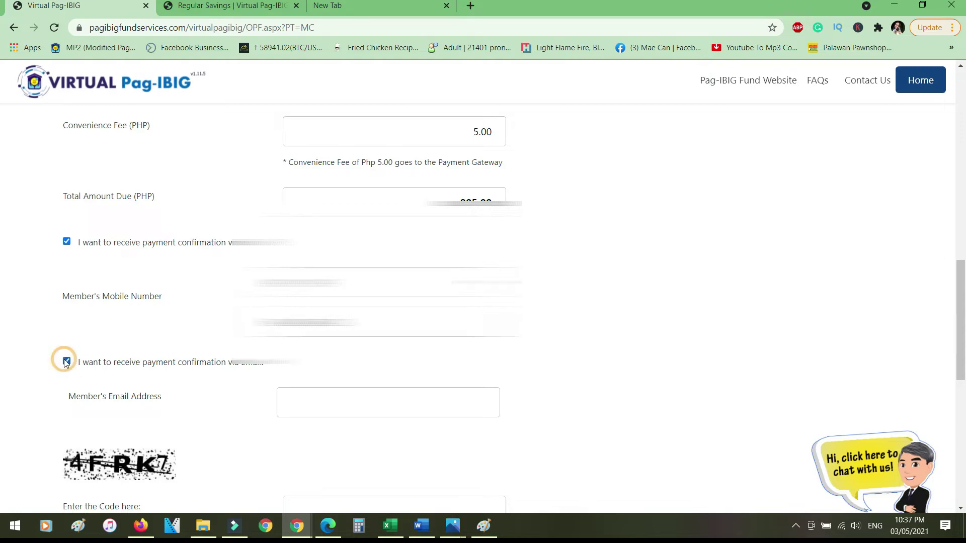
click(358, 408)
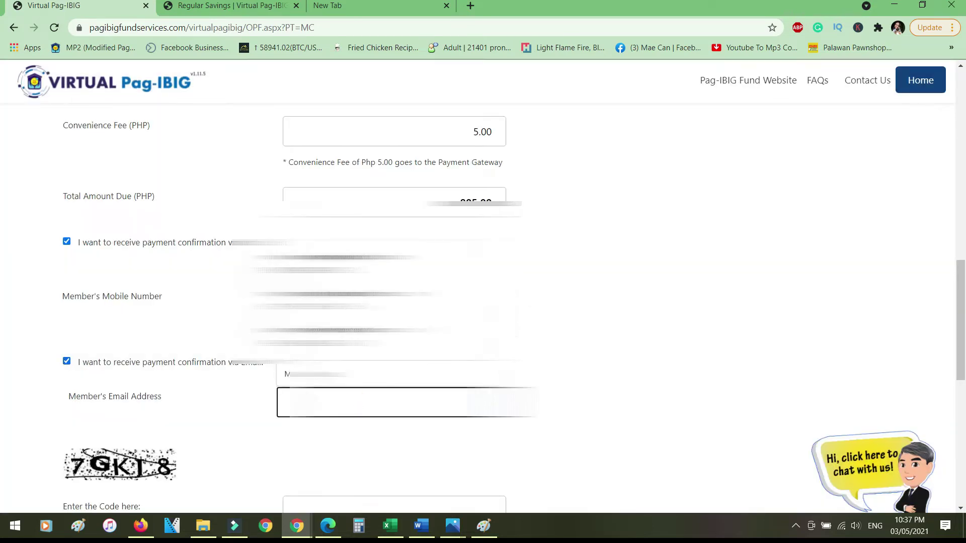
click(332, 263)
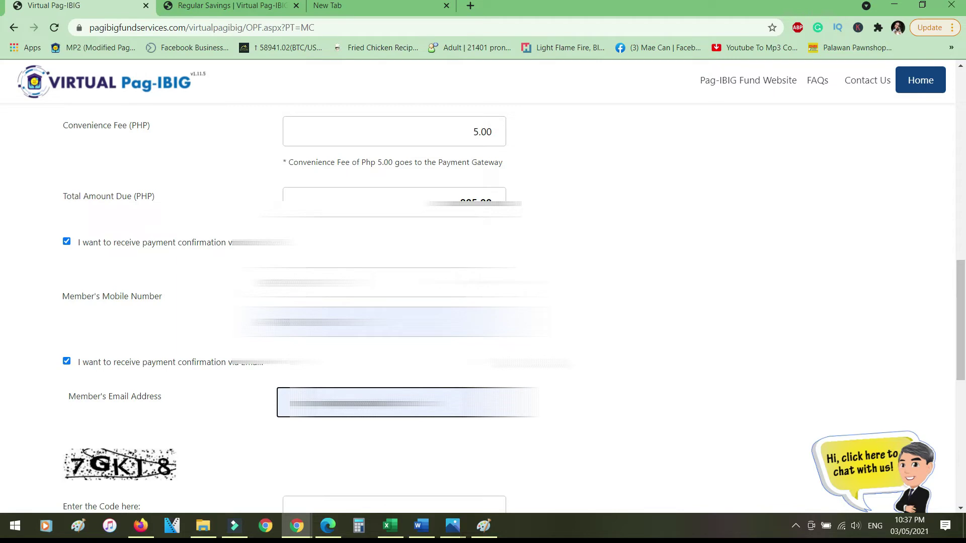
Get a new security code, enter it, and submit the form with Next >>
scroll(483, 312, down, 3)
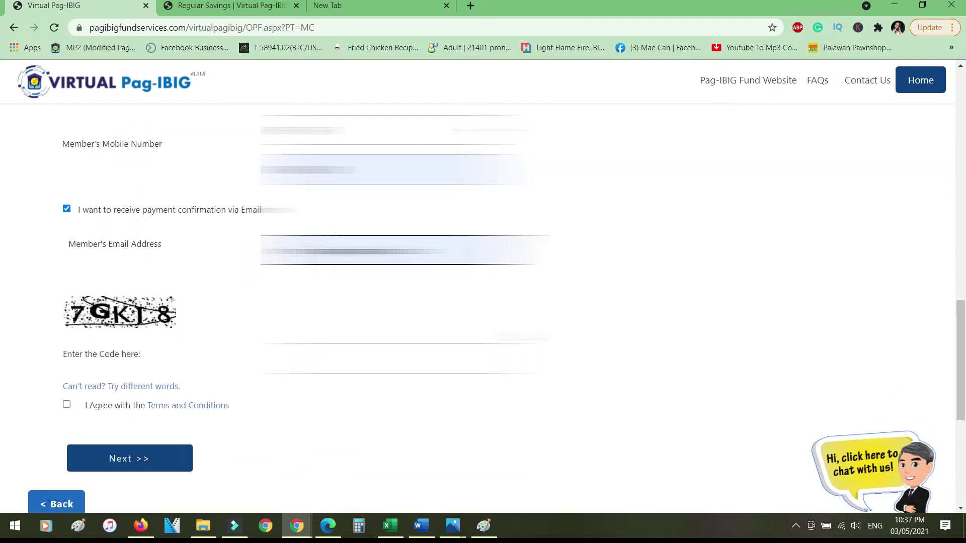
scroll(209, 248, down, 1)
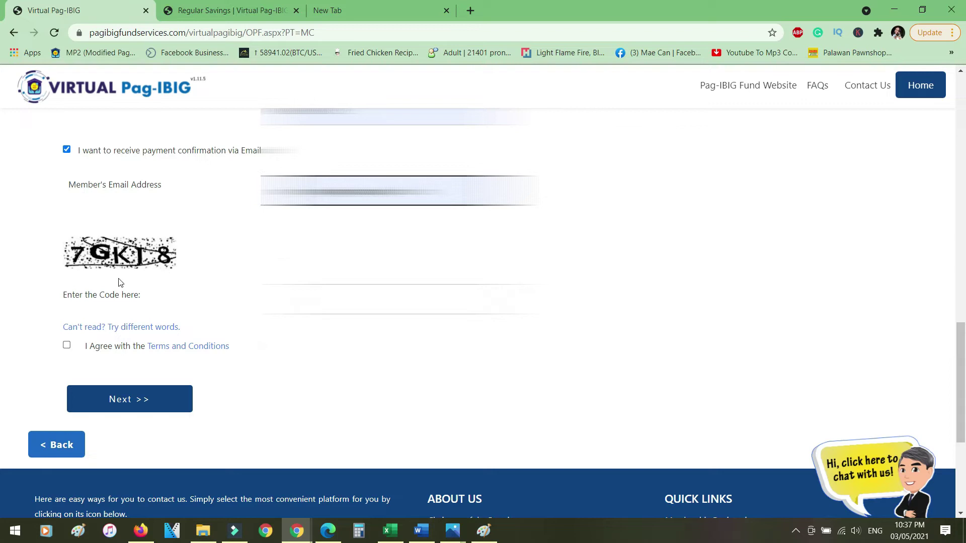
drag(73, 251, 295, 299)
click(125, 327)
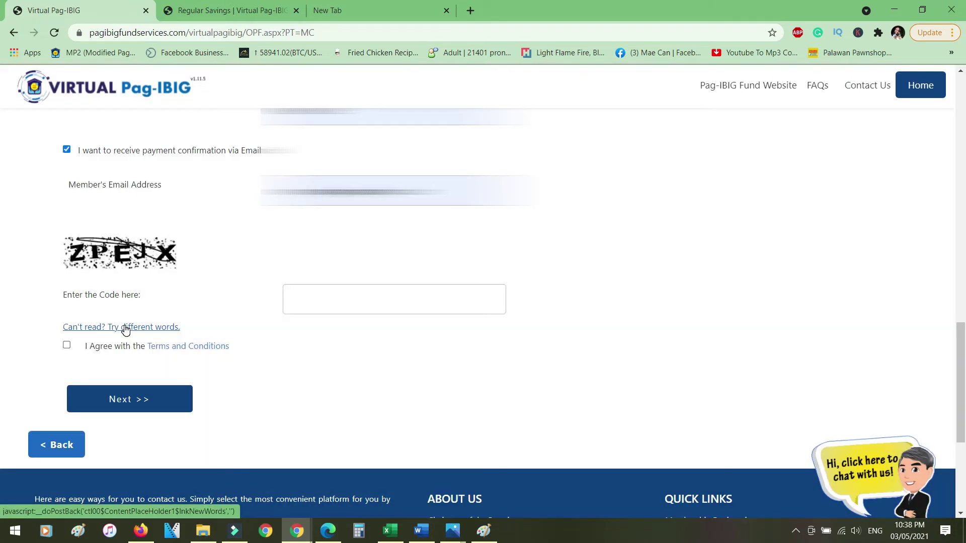
click(367, 305)
text(zpe)
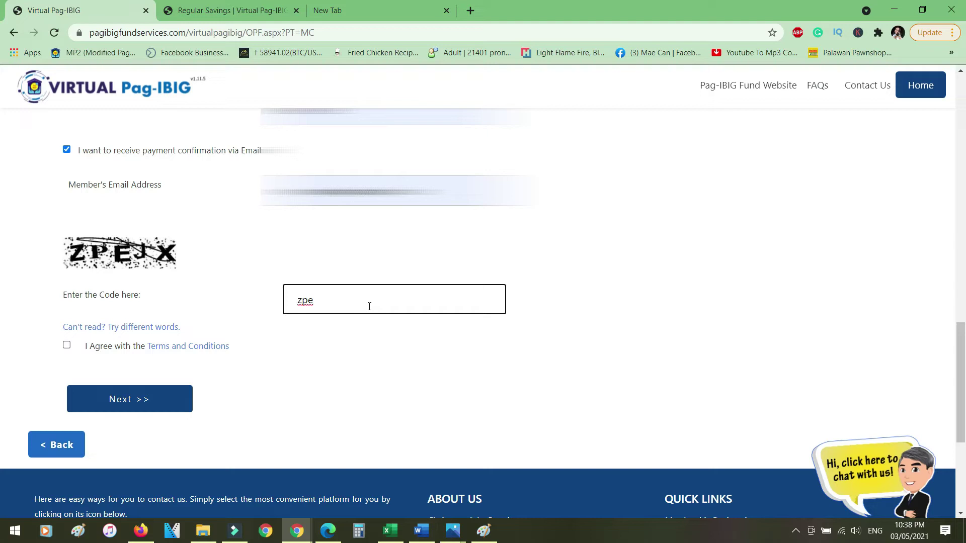
text(jx)
click(128, 400)
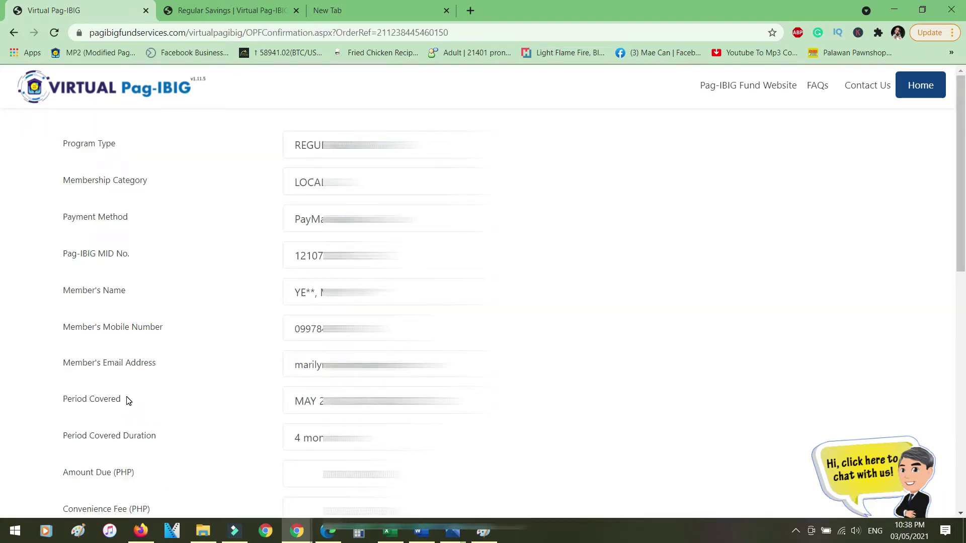
Proceed from the confirmation summary to the PayMaya checkout
scroll(127, 400, down, 4)
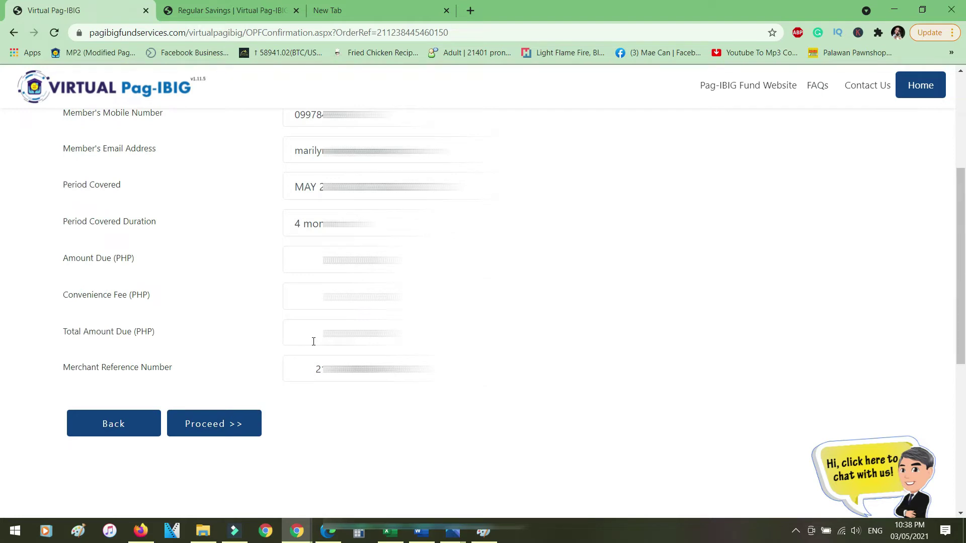
scroll(314, 341, down, 1)
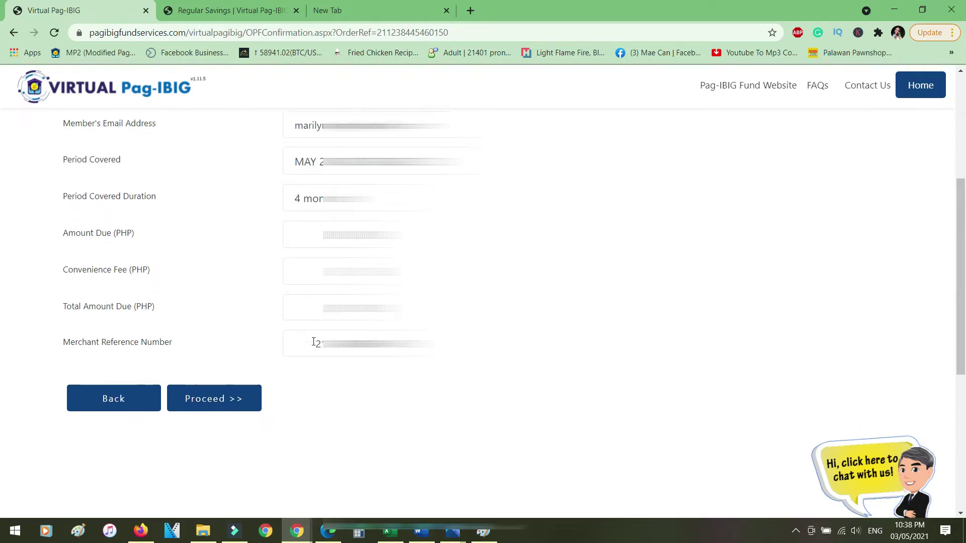
click(199, 384)
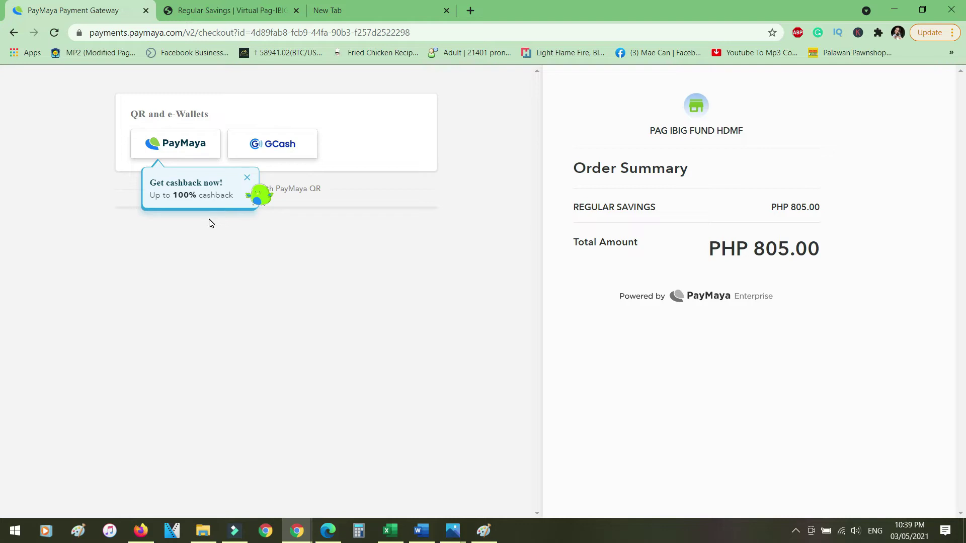
Choose PayMaya under QR and e-Wallets to show the payment QR code
click(184, 145)
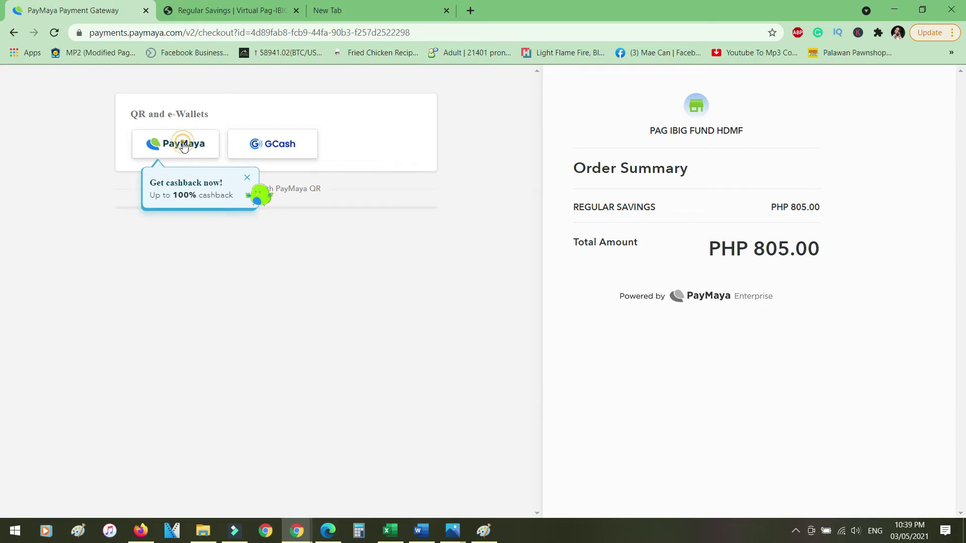